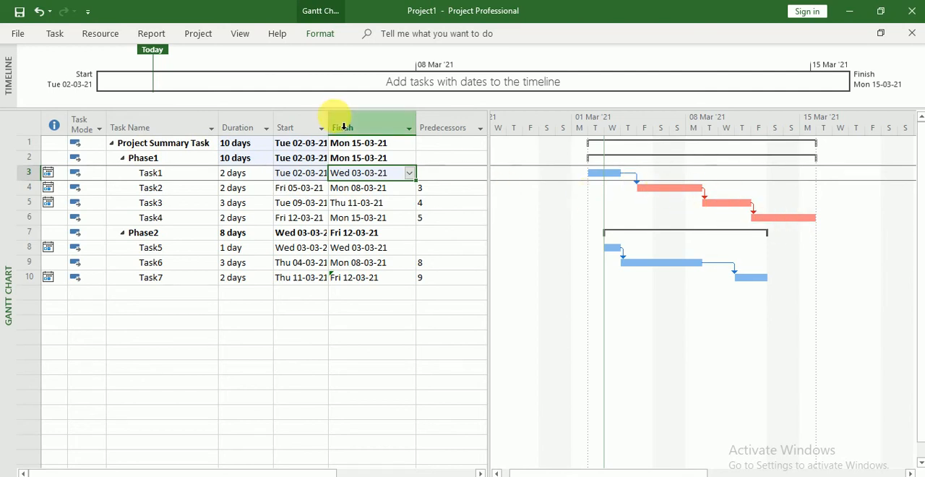
- Check the Critical Tasks bar style option, the critical bars in the chart and the finish dates of Task2, Task3 and Task4
{"action": "left_click", "coordinate": [314, 34]}
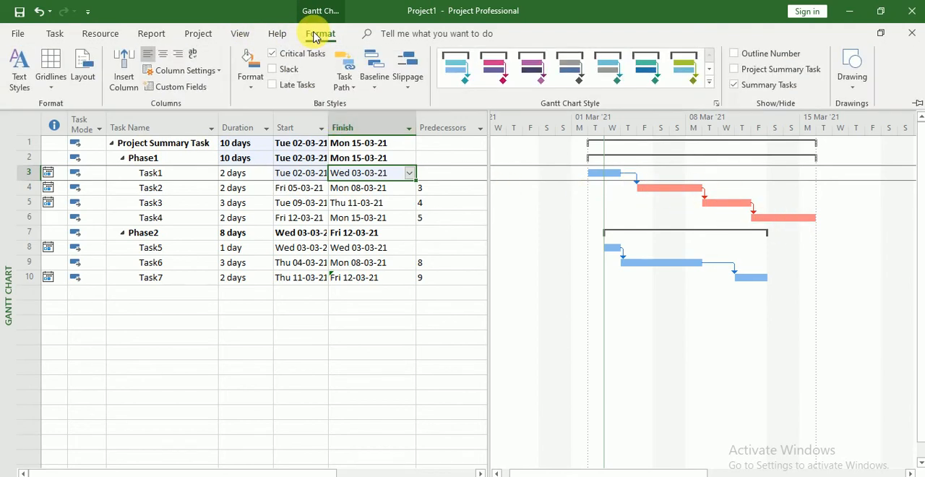
{"action": "left_click", "coordinate": [272, 56]}
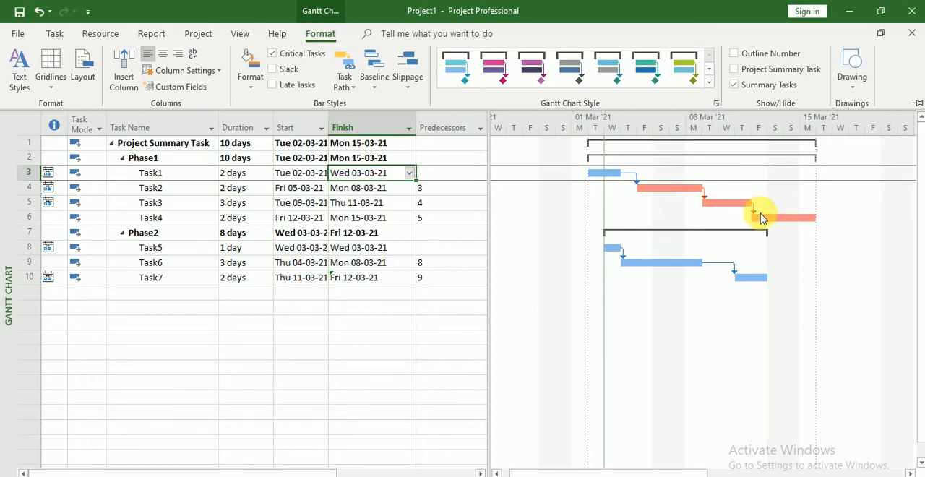
{"action": "left_click", "coordinate": [686, 189]}
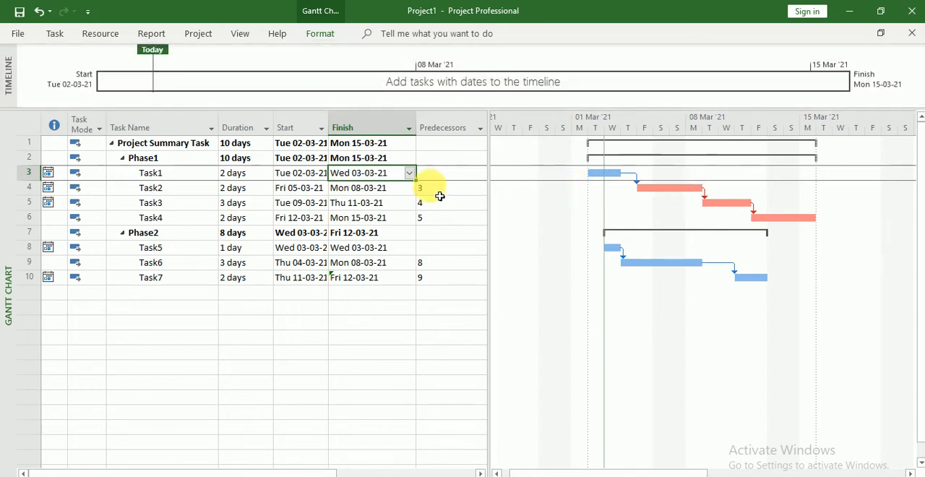
{"action": "left_click", "coordinate": [397, 190]}
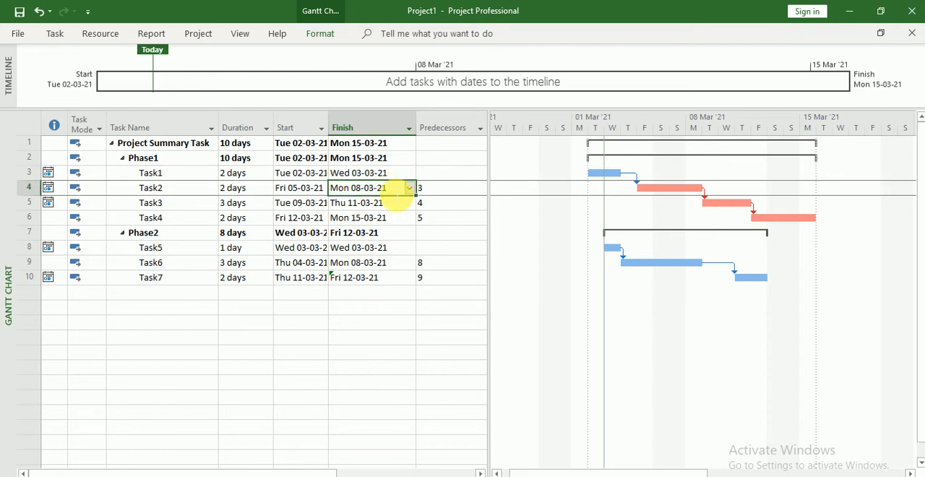
{"action": "left_click", "coordinate": [388, 203]}
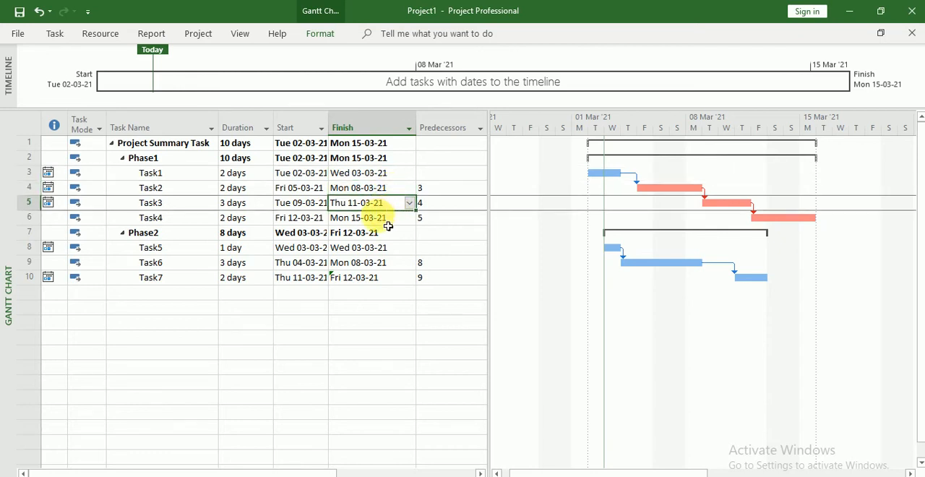
{"action": "left_click", "coordinate": [387, 220]}
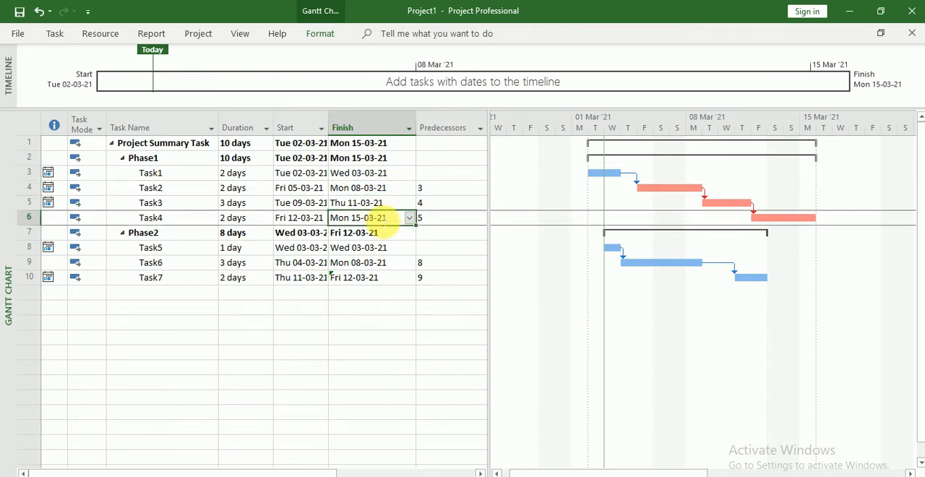
- Set the finish date of Task2 in Phase1 to Tue 09-03-21
{"action": "left_click", "coordinate": [361, 187]}
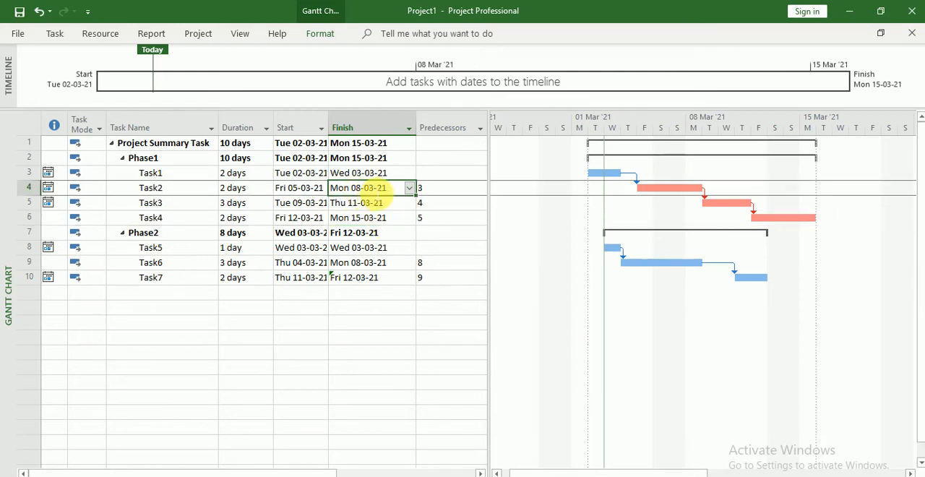
{"action": "left_click", "coordinate": [409, 188]}
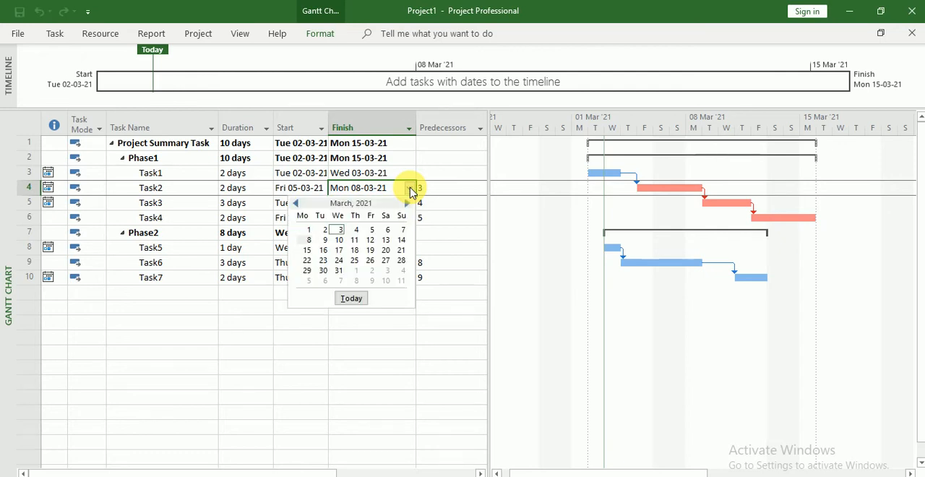
{"action": "left_click", "coordinate": [408, 188]}
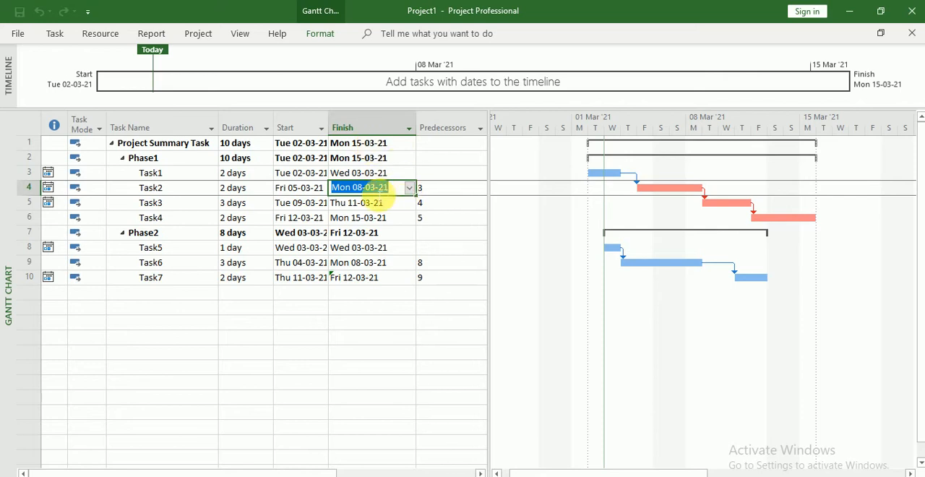
{"action": "left_click", "coordinate": [409, 189]}
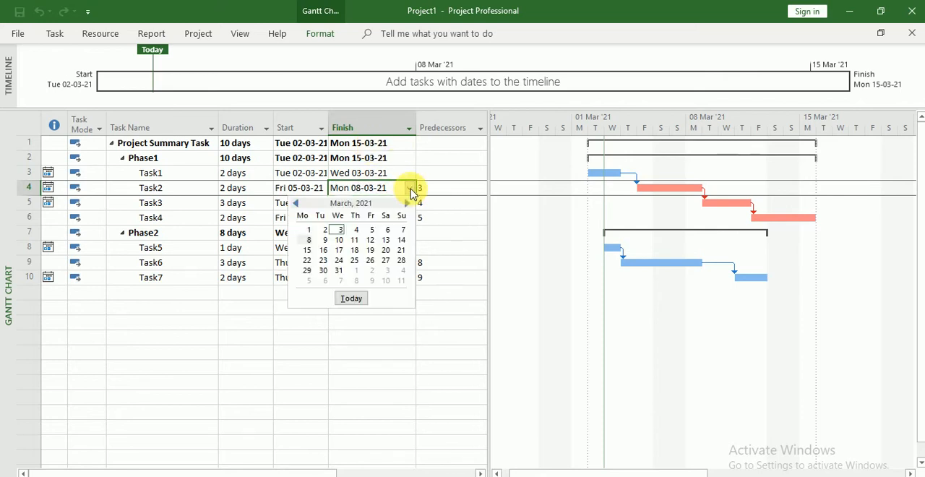
{"action": "left_click", "coordinate": [326, 241]}
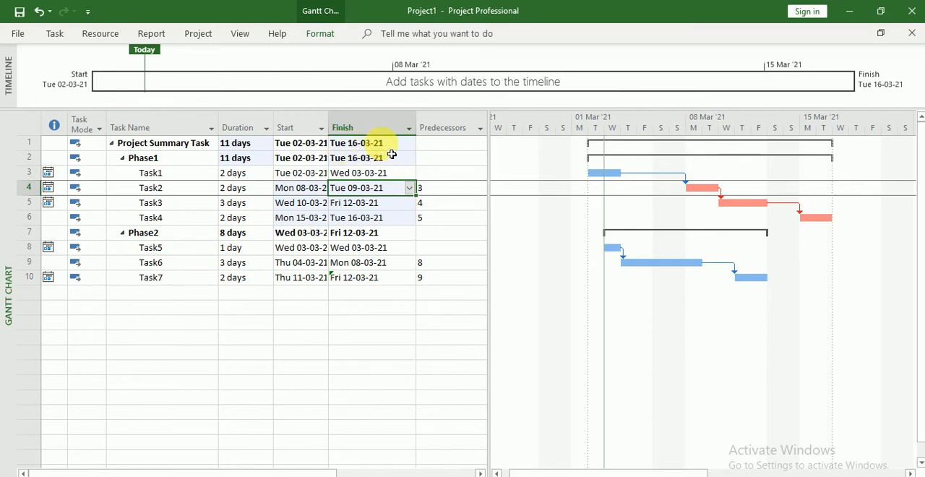
- Review the finish dates of Task3 in Phase1 and of Task5, Task6 and Task7 in Phase2
{"action": "left_click", "coordinate": [379, 215]}
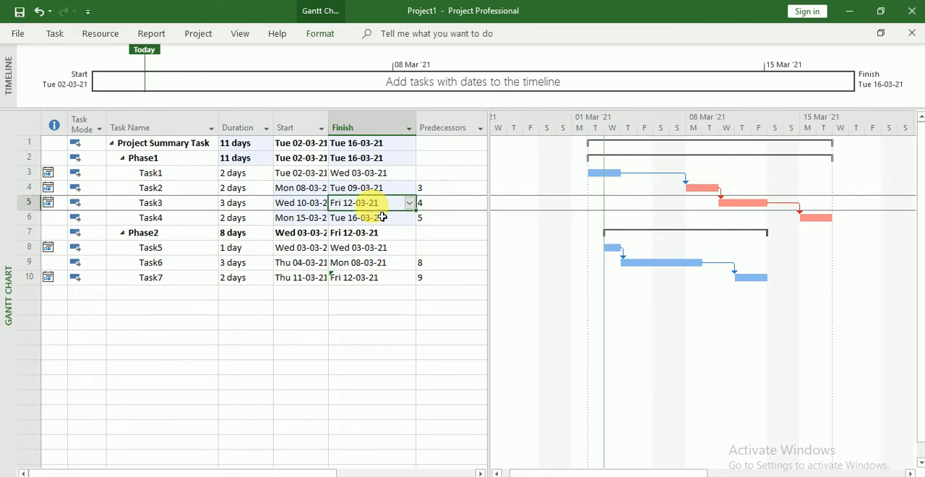
{"action": "left_click", "coordinate": [375, 262]}
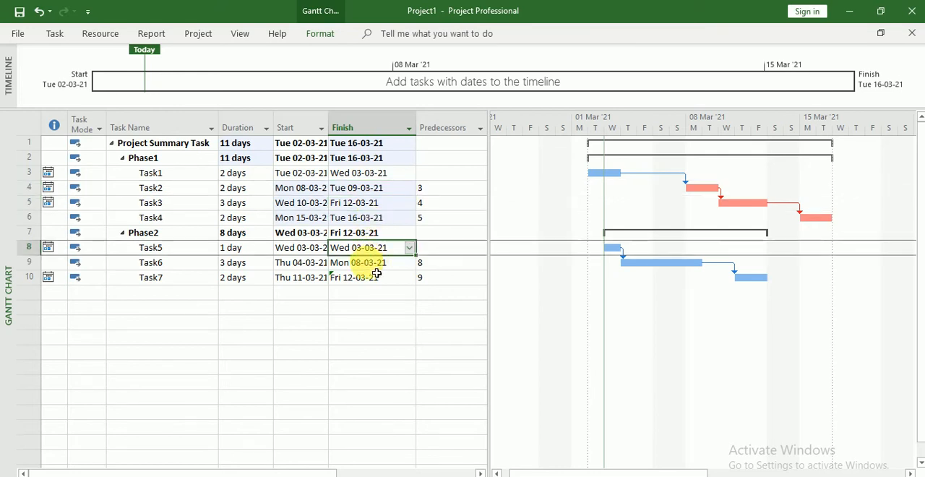
{"action": "left_click", "coordinate": [370, 263]}
{"action": "left_click", "coordinate": [371, 281]}
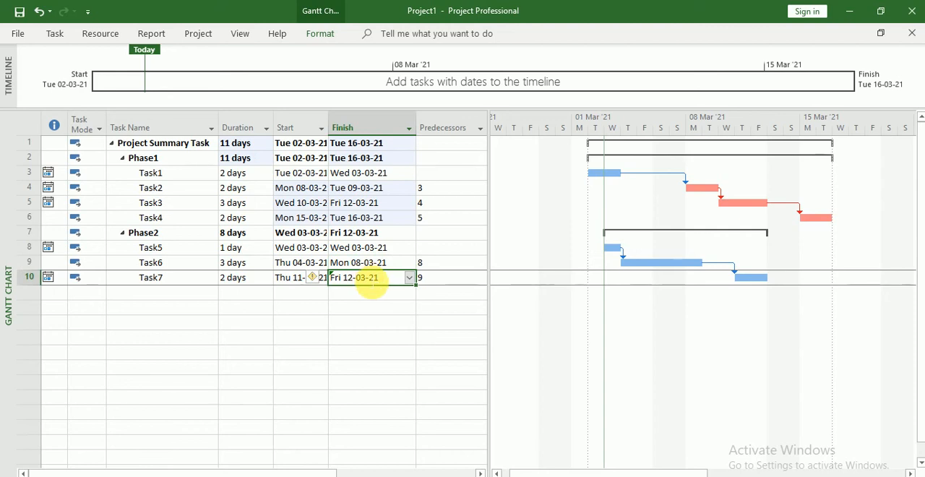
{"action": "left_click", "coordinate": [382, 249]}
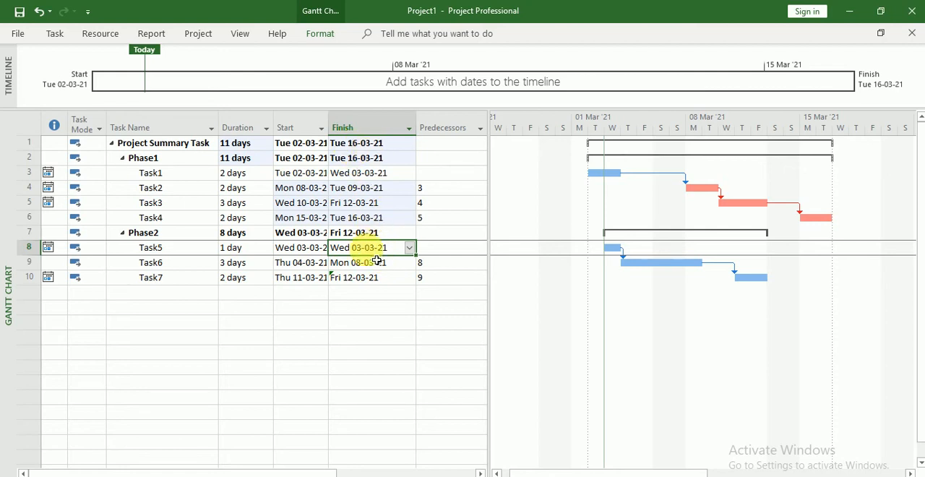
{"action": "left_click", "coordinate": [383, 266]}
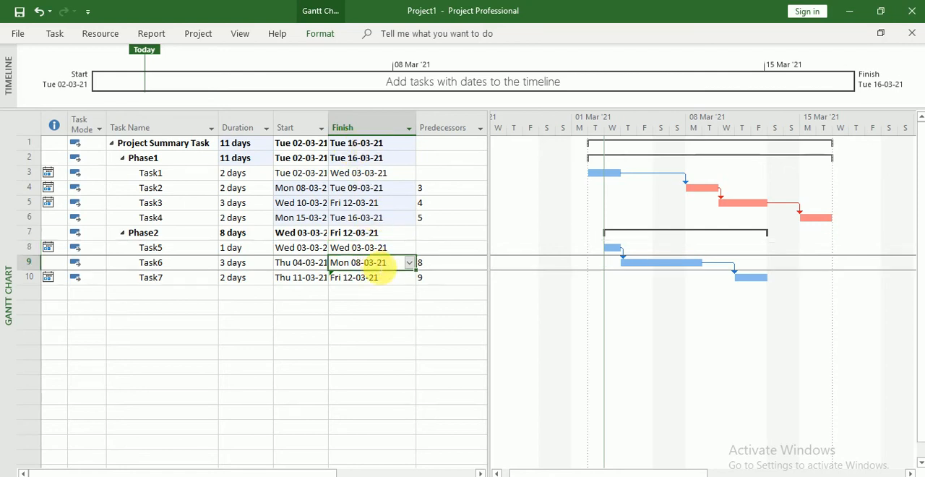
{"action": "left_click", "coordinate": [379, 249]}
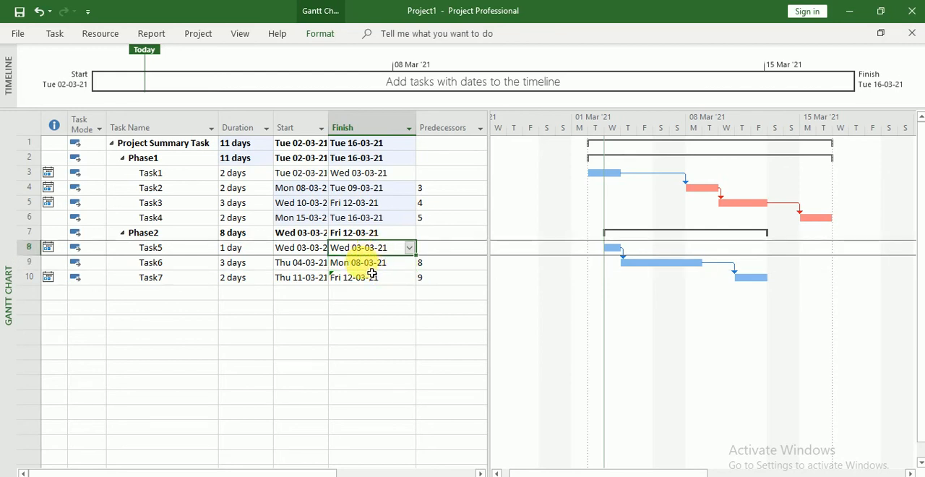
{"action": "left_click", "coordinate": [359, 281]}
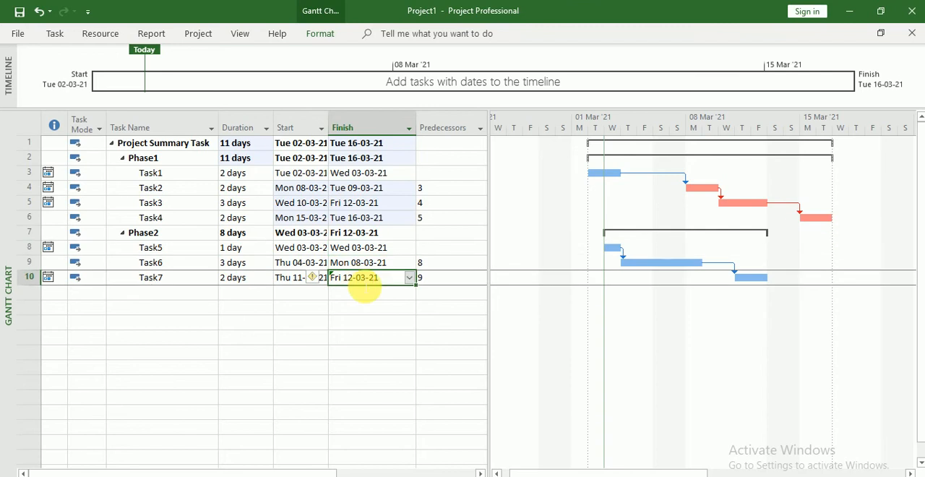
- Set the finish date of Task5 in Phase2 to Thu 04-03-21
{"action": "left_click", "coordinate": [404, 247]}
{"action": "left_click", "coordinate": [409, 249]}
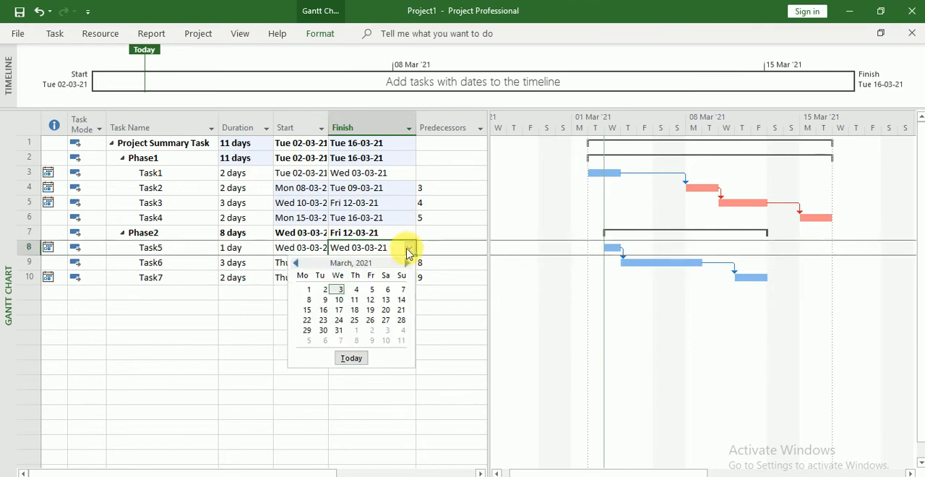
{"action": "left_click", "coordinate": [357, 290]}
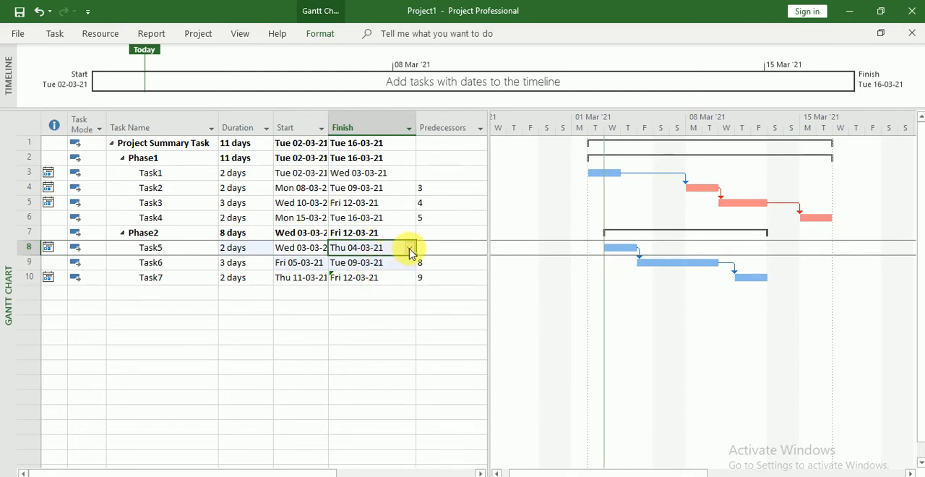
- Review the finish dates of Task2 to Task4, and set the finish date of Task7 in Phase2 to Wed 17-03-21
{"action": "left_click_drag", "start_coordinate": [398, 190], "coordinate": [399, 225]}
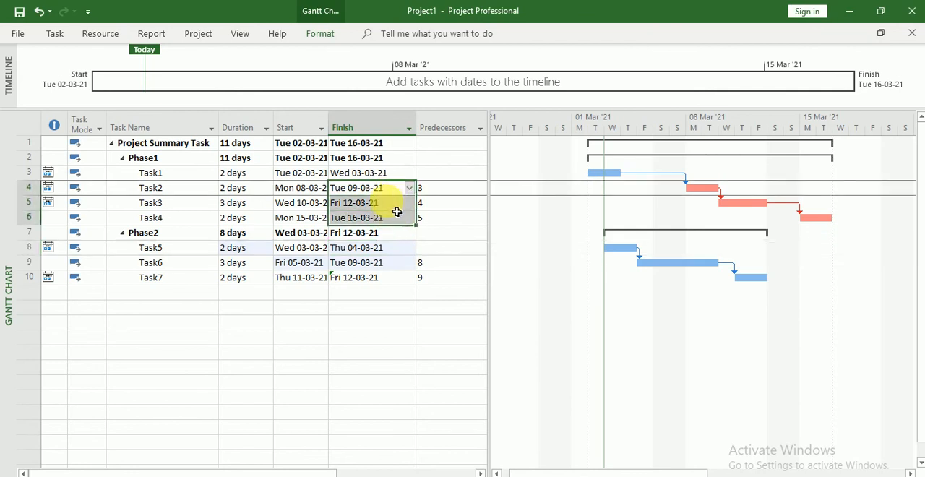
{"action": "left_click", "coordinate": [391, 204]}
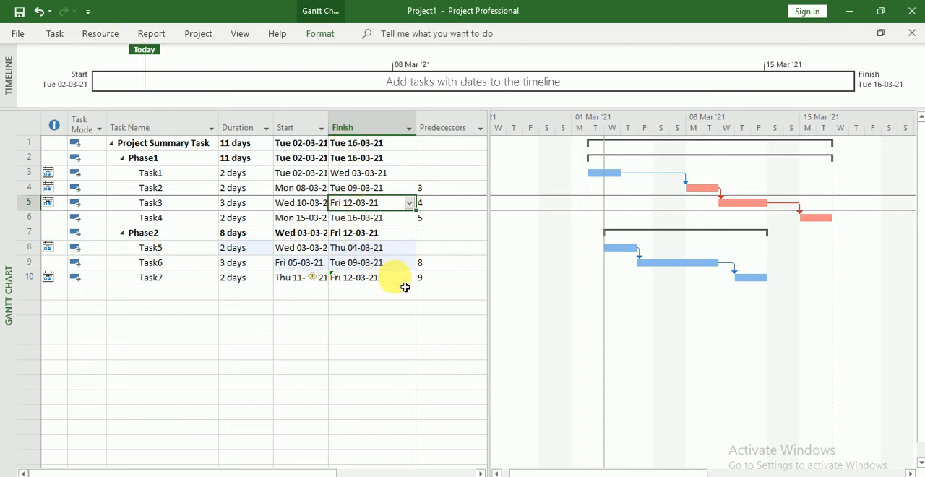
{"action": "left_click", "coordinate": [403, 280]}
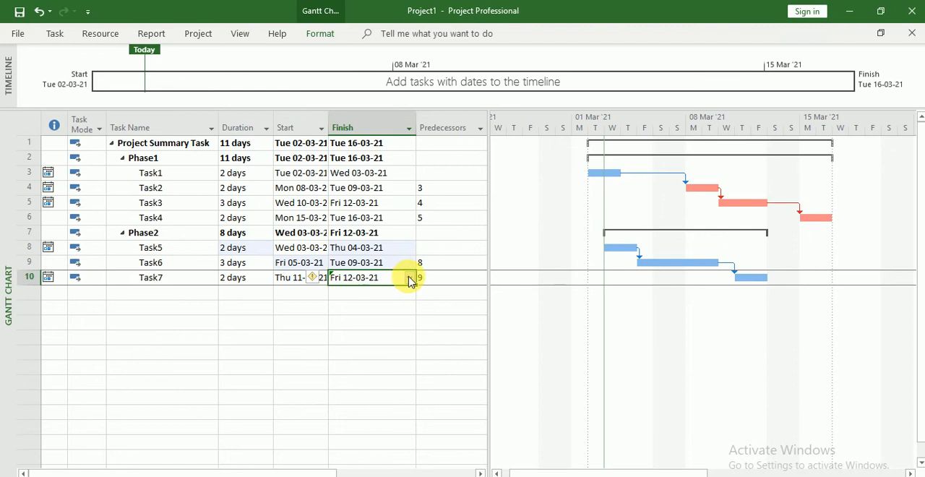
{"action": "left_click", "coordinate": [410, 279]}
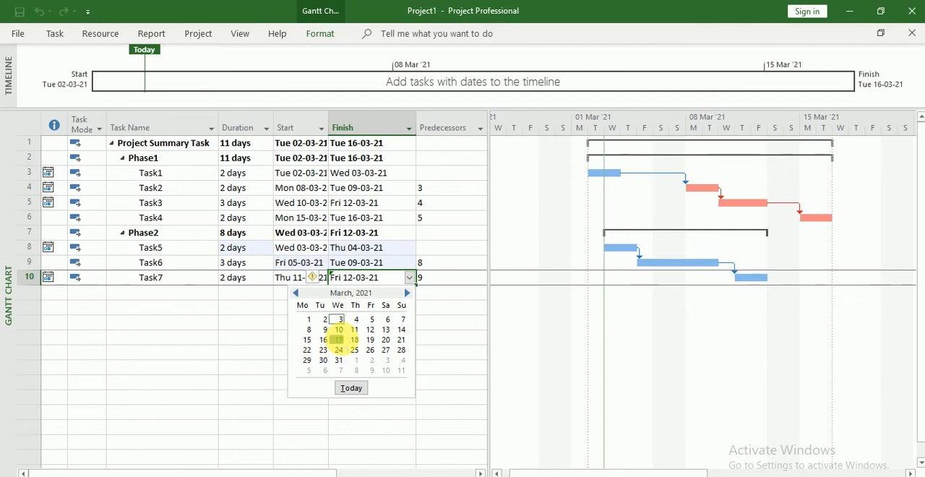
{"action": "left_click", "coordinate": [339, 341]}
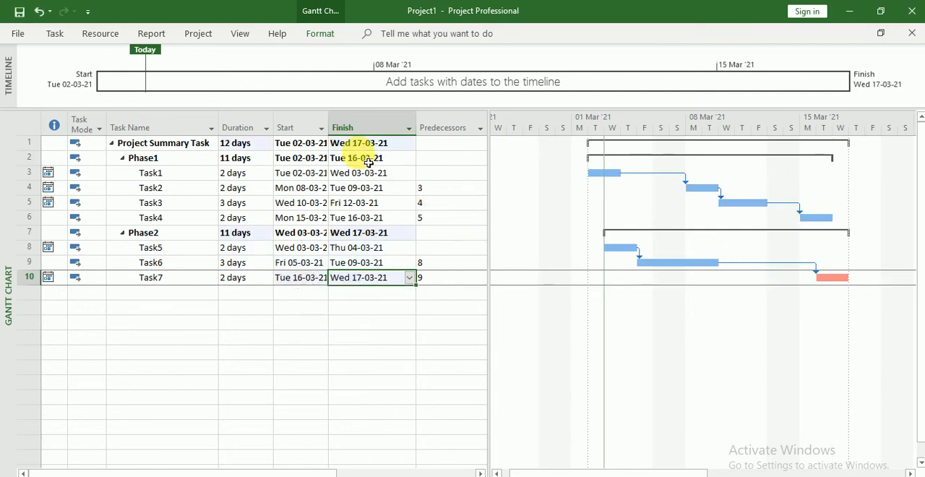
- Set the finish date of Task6 in Phase2 to Thu 18-03-21
{"action": "left_click", "coordinate": [410, 264]}
{"action": "left_click", "coordinate": [410, 263]}
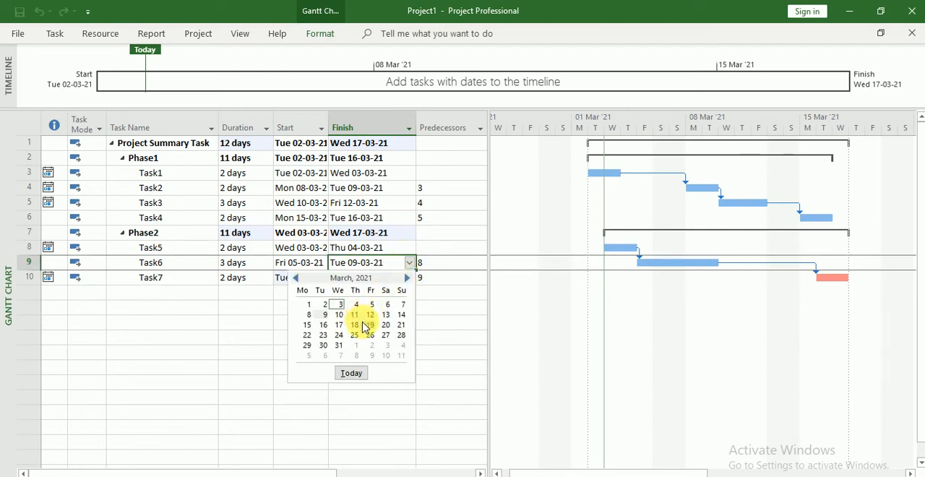
{"action": "left_click", "coordinate": [354, 324]}
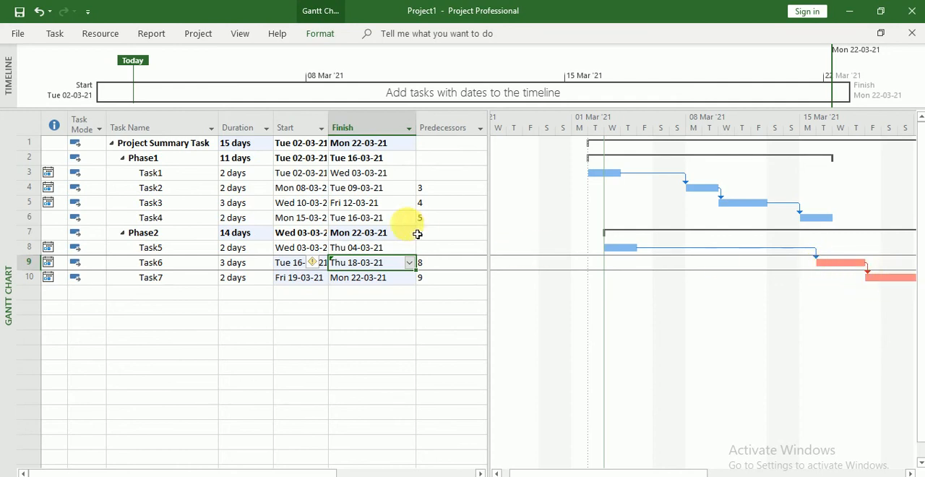
- Set the finish date of Task3 in Phase1 to Fri 19-03-21
{"action": "left_click", "coordinate": [407, 176]}
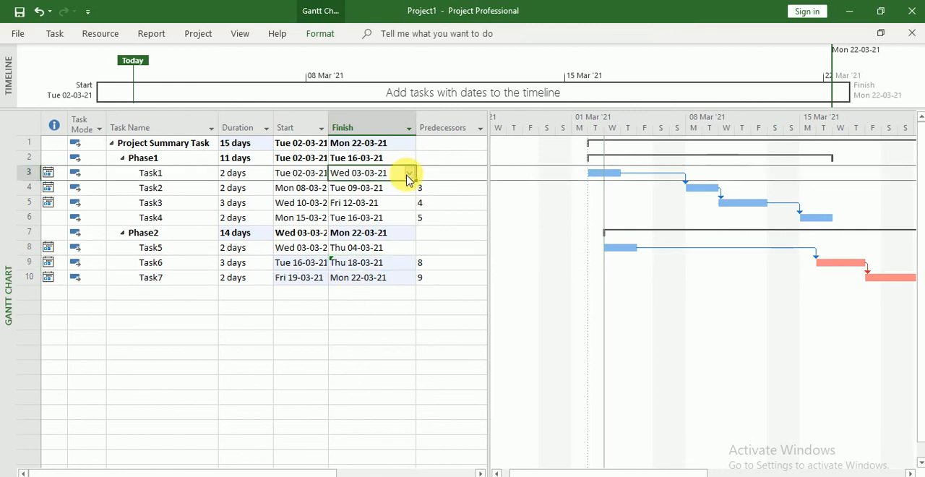
{"action": "left_click", "coordinate": [32, 173]}
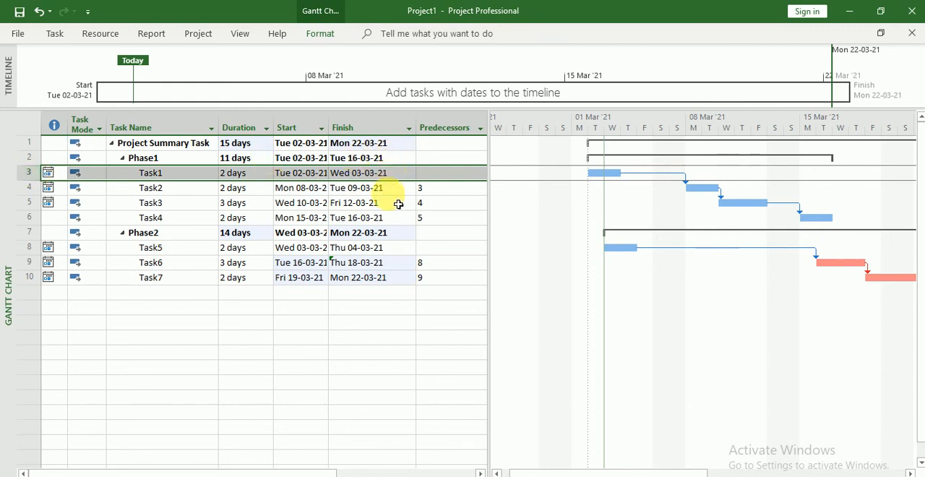
{"action": "left_click", "coordinate": [387, 204]}
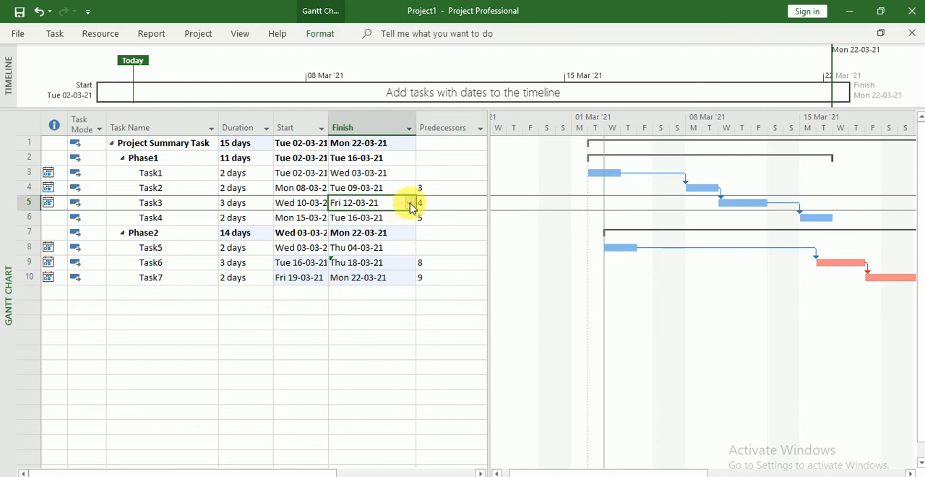
{"action": "left_click", "coordinate": [410, 204]}
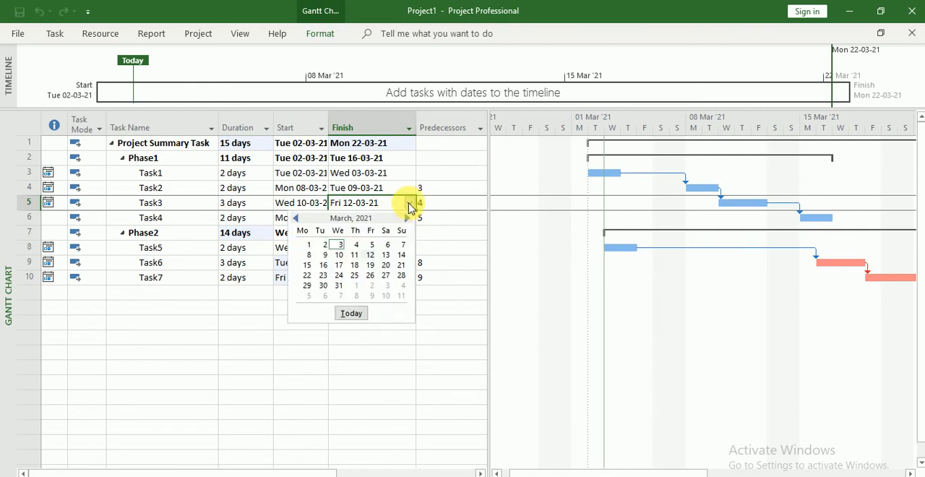
{"action": "left_click", "coordinate": [410, 207]}
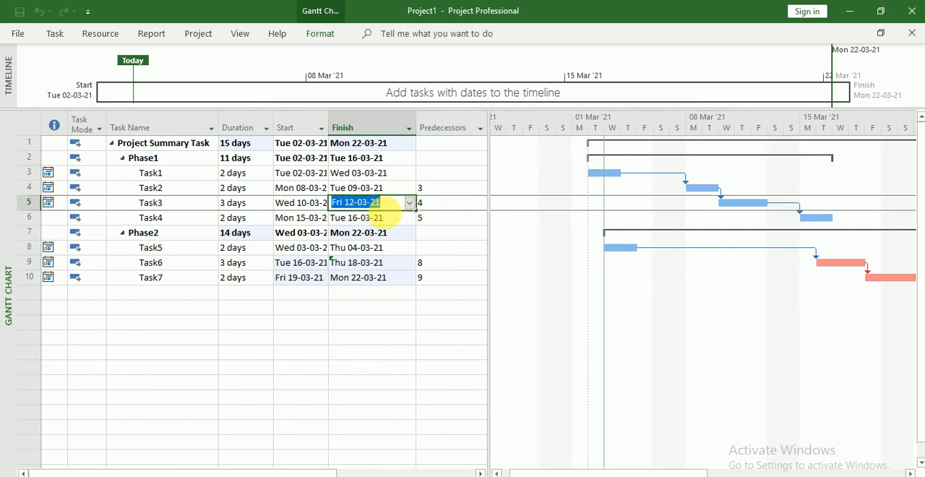
{"action": "left_click", "coordinate": [375, 218]}
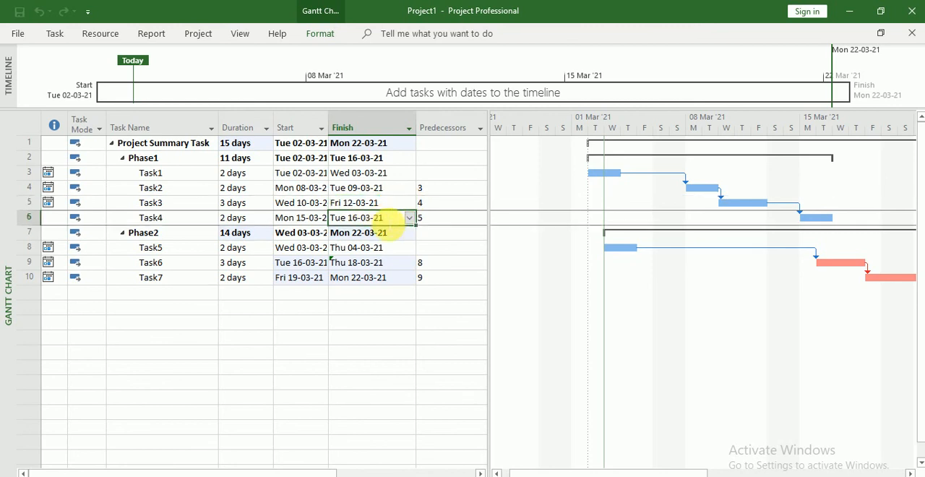
{"action": "left_click", "coordinate": [361, 203]}
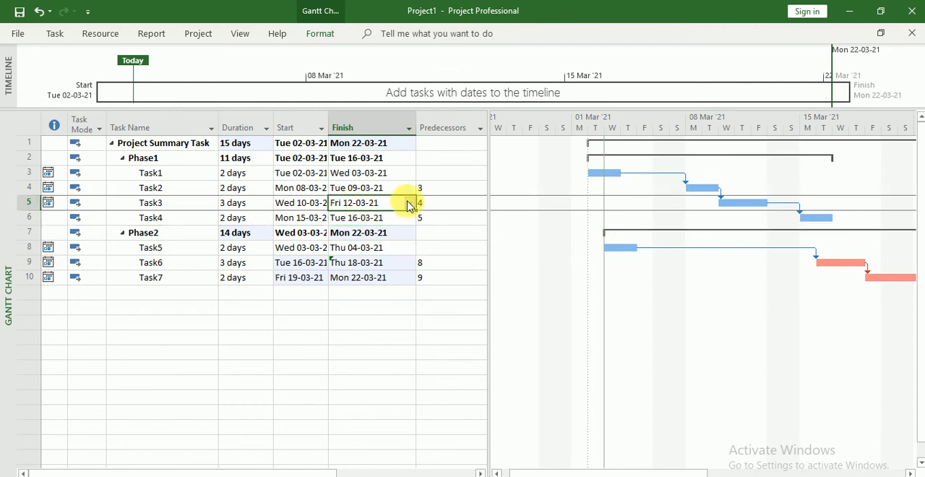
{"action": "left_click", "coordinate": [408, 205]}
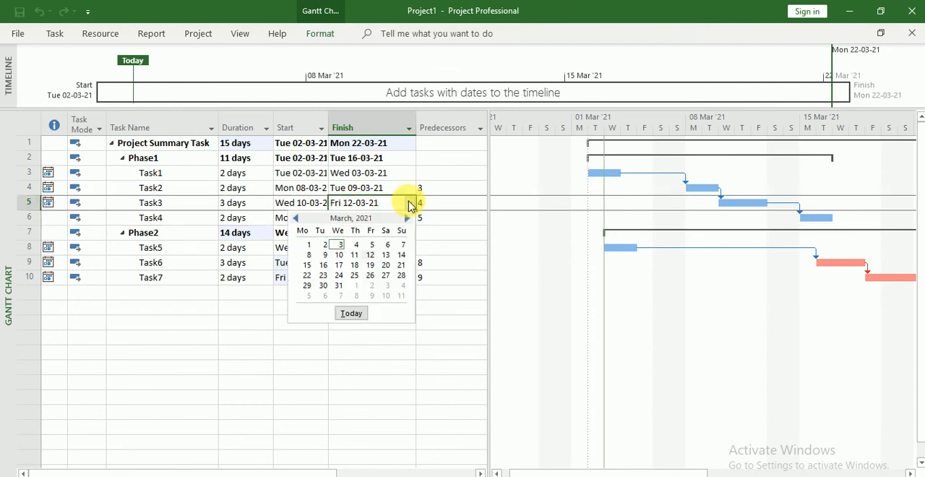
{"action": "left_click", "coordinate": [370, 265]}
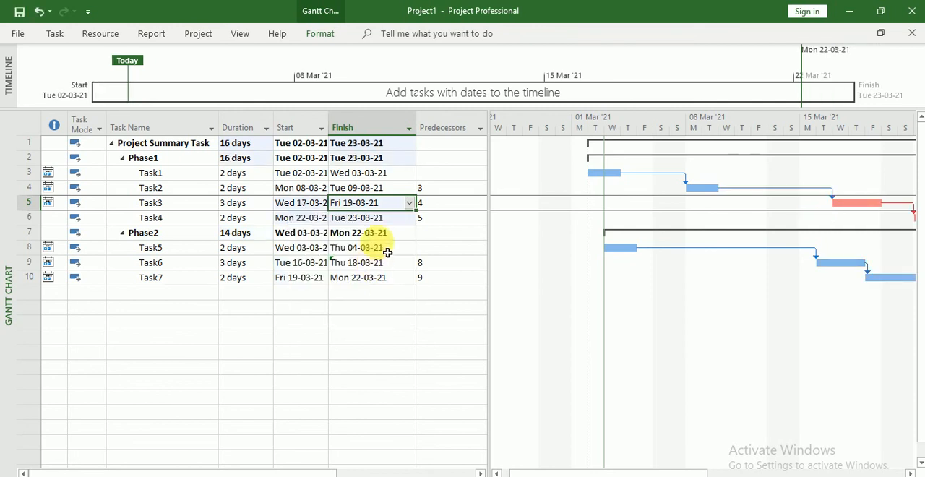
- Examine the dates and Gantt bars of Task3 and Task4 through the schedule's end, and select the rows from Phase1 to Task7
{"action": "left_click", "coordinate": [360, 221]}
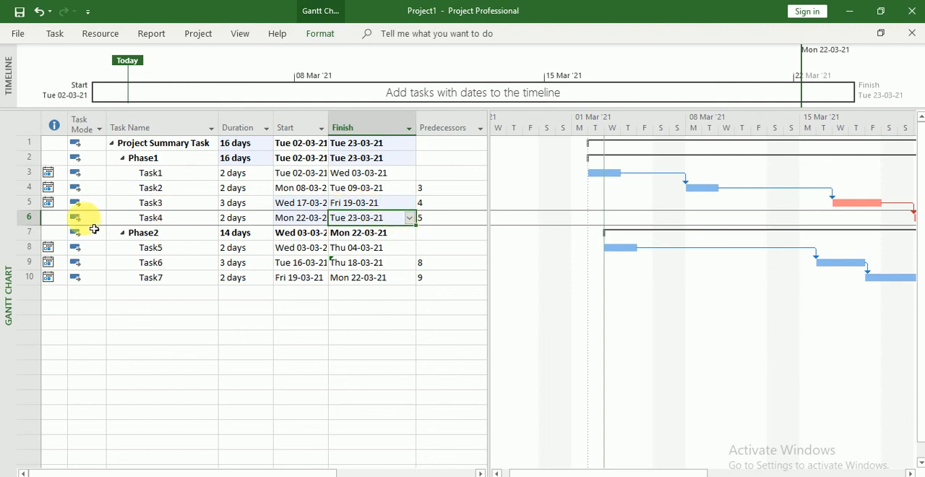
{"action": "left_click", "coordinate": [29, 217]}
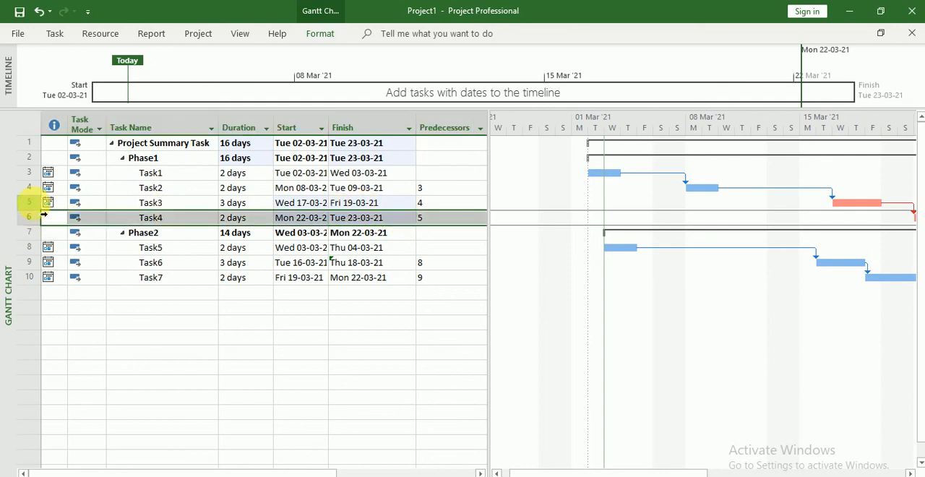
{"action": "left_click", "coordinate": [36, 203]}
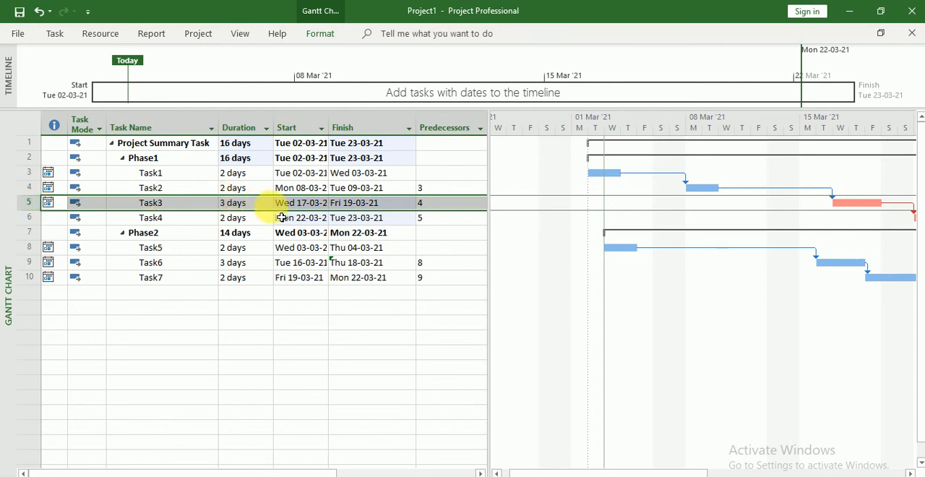
{"action": "left_click", "coordinate": [357, 217]}
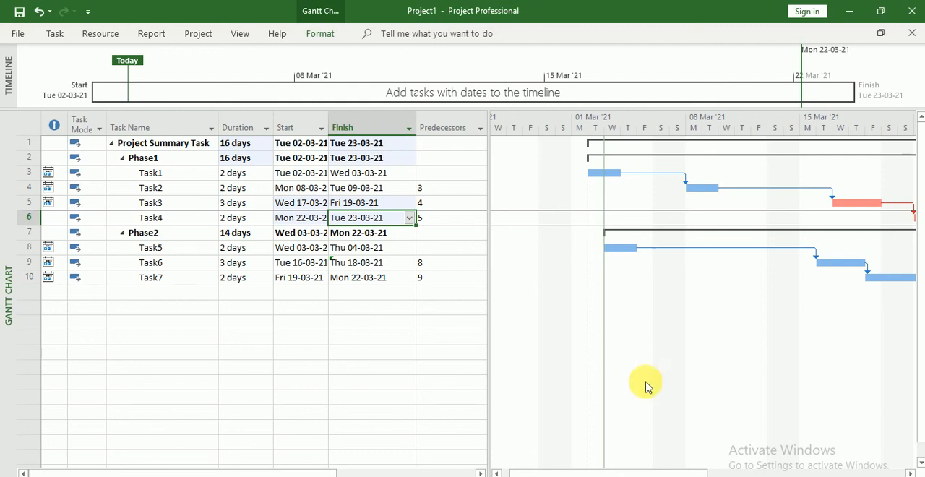
{"action": "left_click_drag", "start_coordinate": [679, 471], "coordinate": [764, 471]}
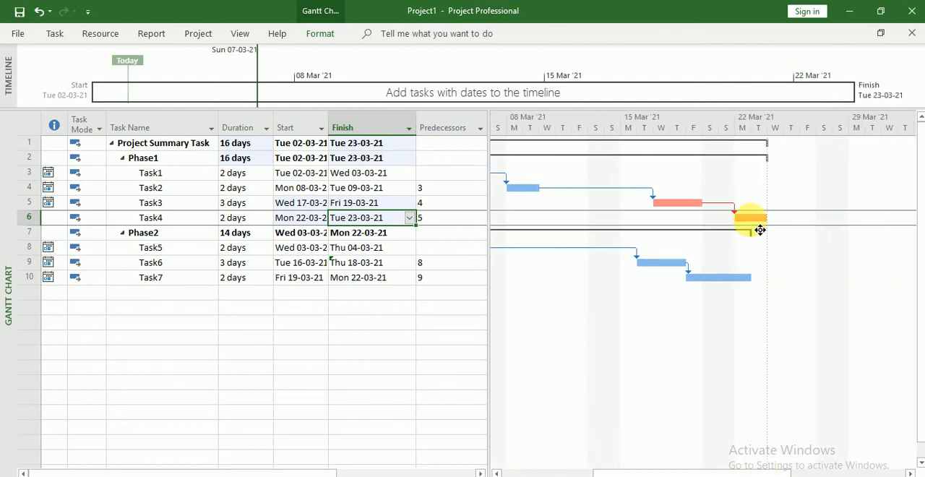
{"action": "left_click_drag", "start_coordinate": [664, 470], "coordinate": [542, 470]}
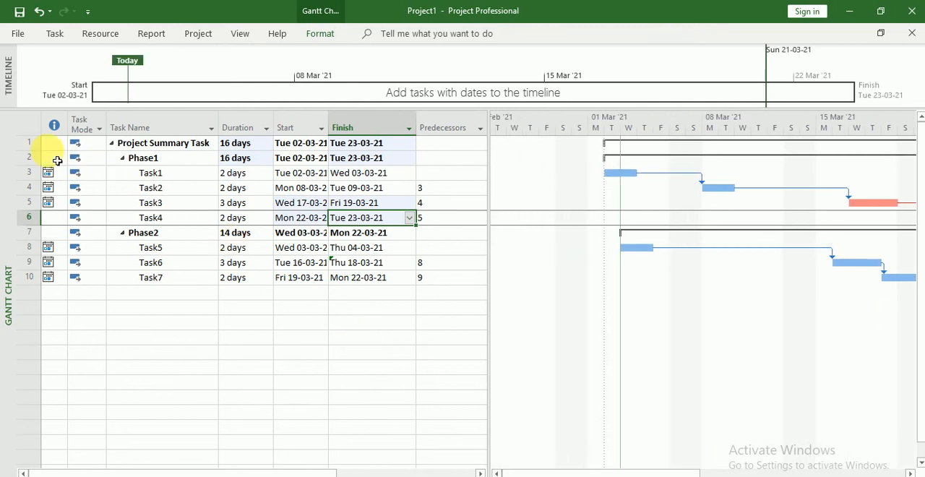
{"action": "left_click_drag", "start_coordinate": [25, 155], "coordinate": [42, 280]}
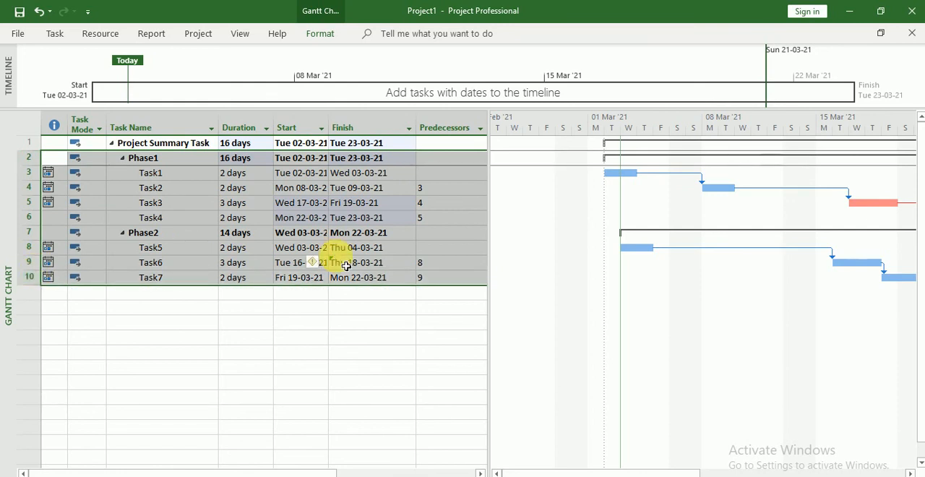